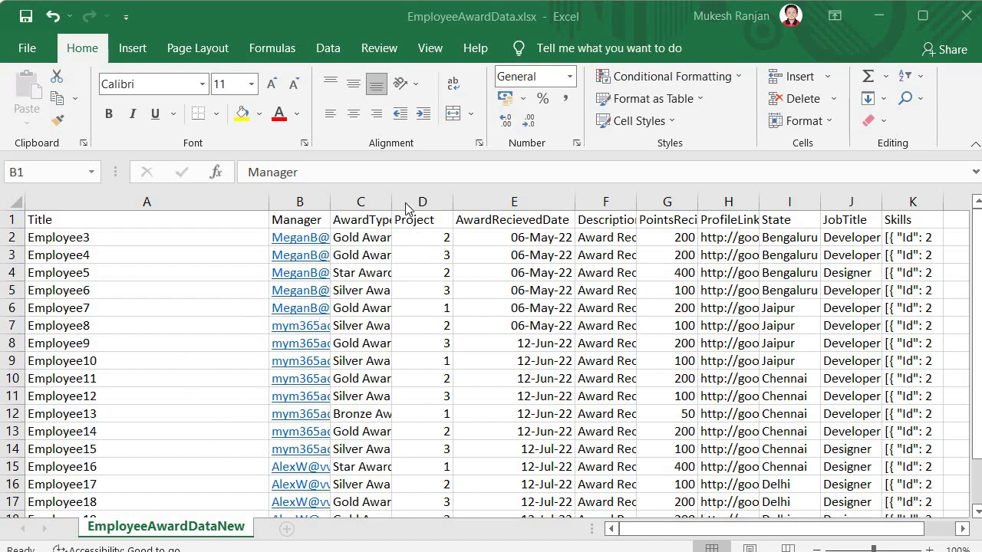
Widen the AwardType column in Excel and review the Description and ProfileLink values.
drag(393, 201, 467, 217)
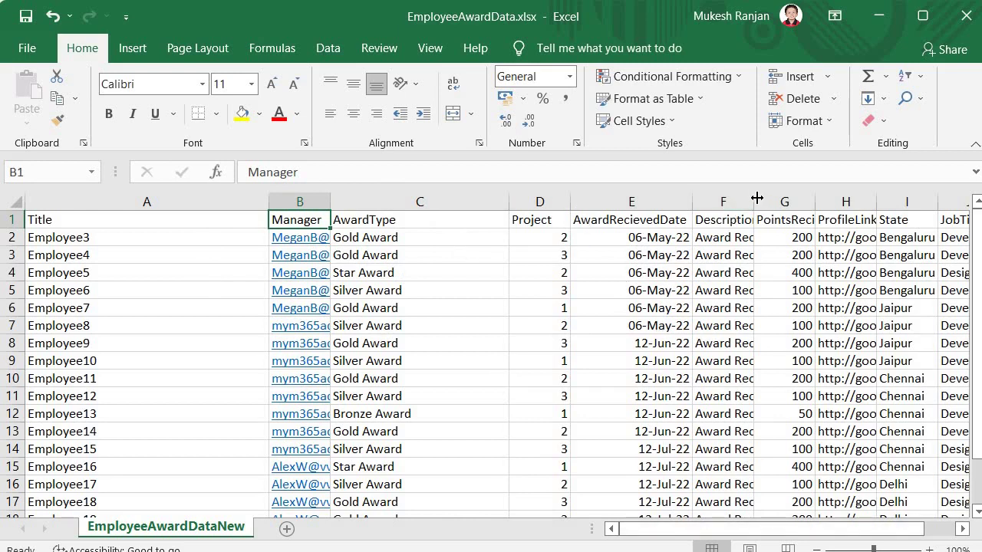
click(723, 239)
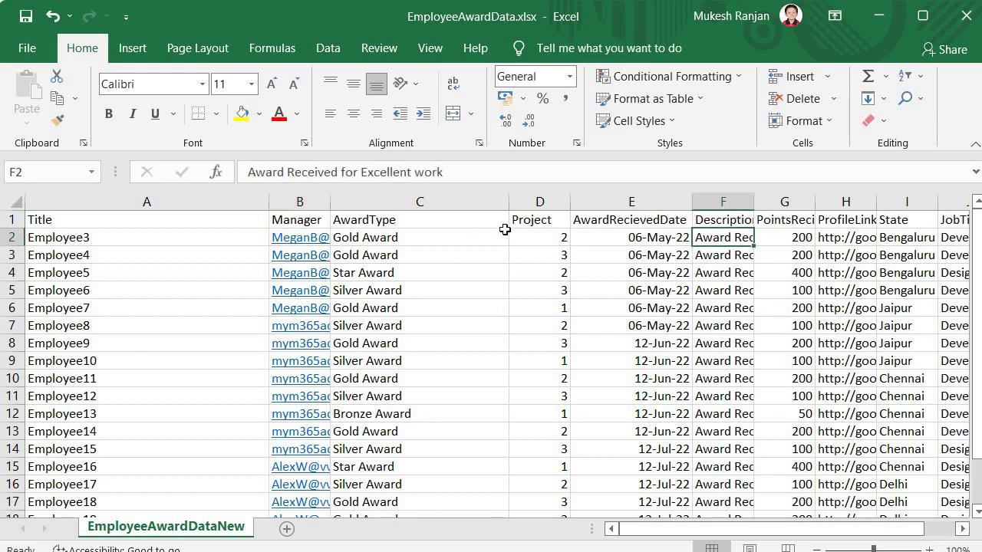
click(962, 528)
click(962, 529)
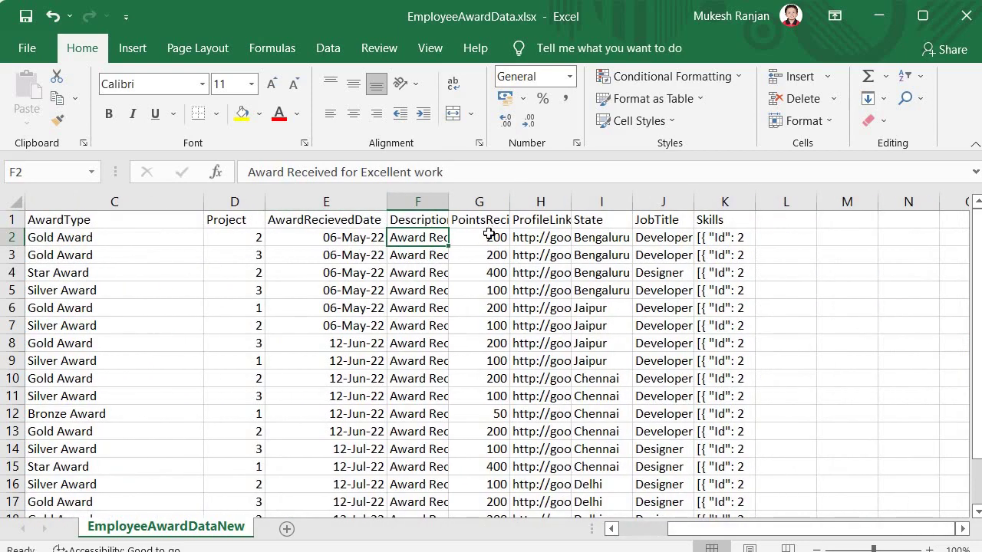
key(Right)
key(Right)
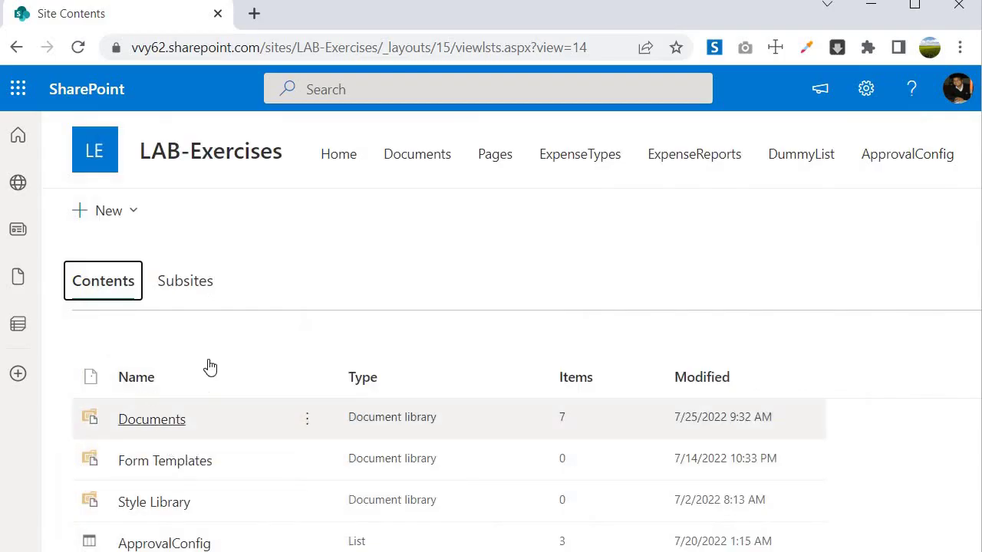
scroll(208, 366, down, 1)
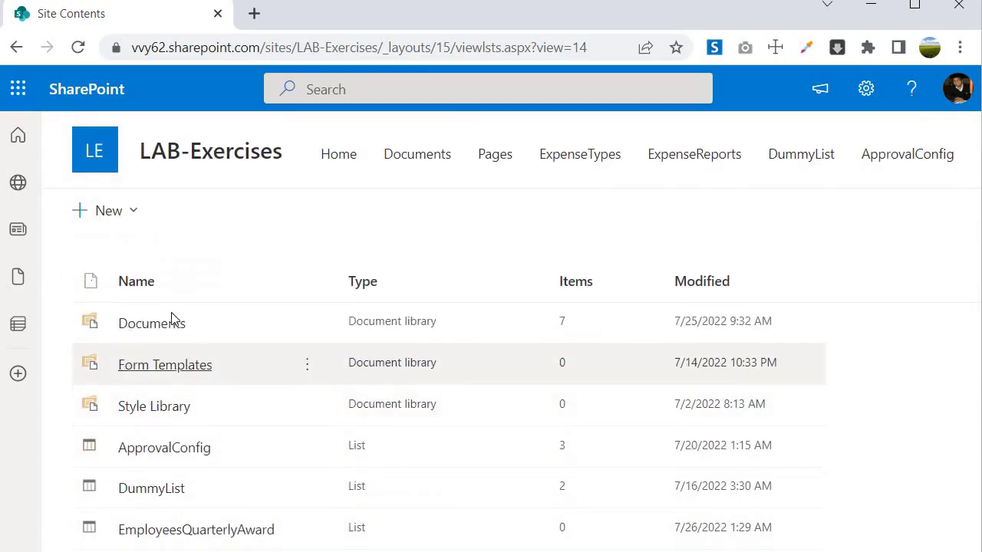
Open the Documents > EmployeesQuarterlyAward folder, then the EmployeesQuarterlyAward list in a new tab.
click(156, 330)
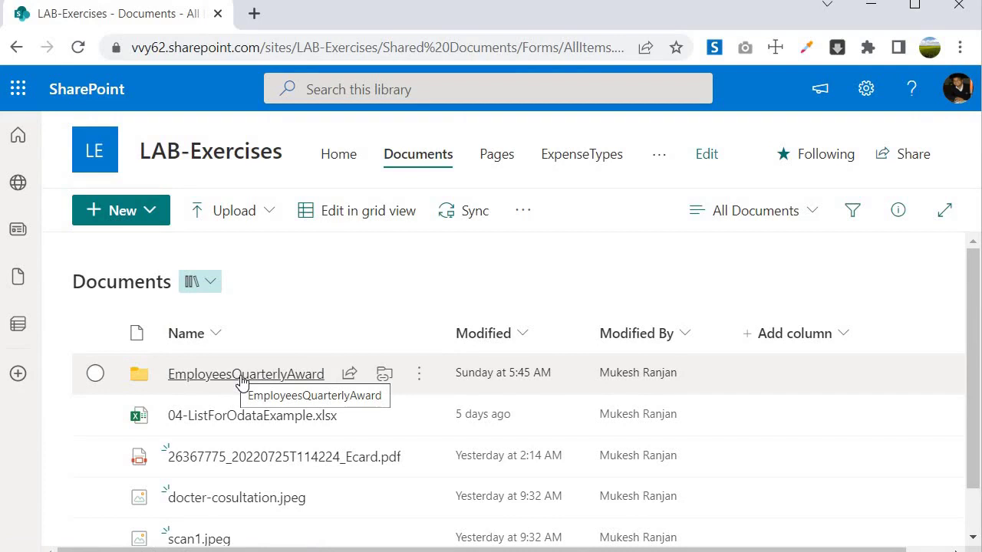
click(244, 377)
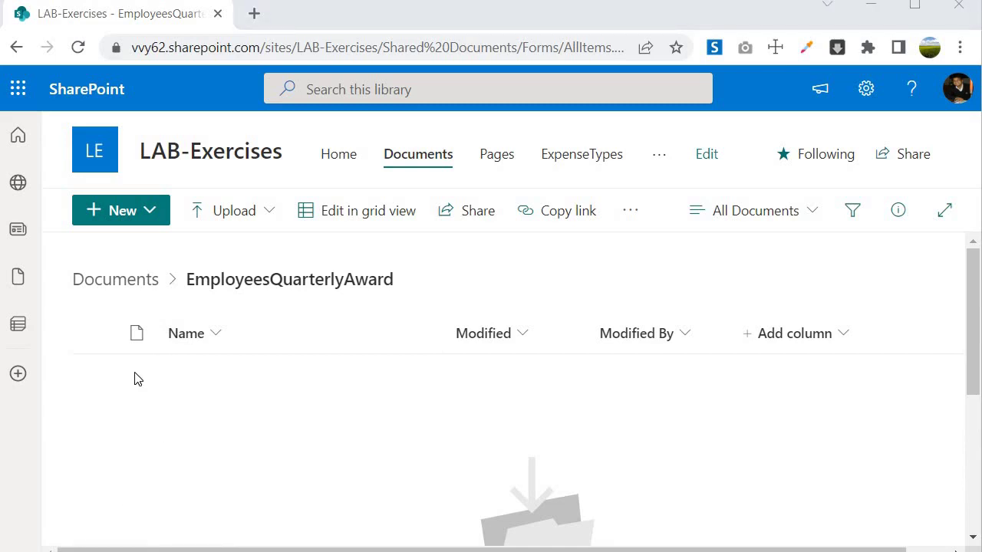
click(865, 91)
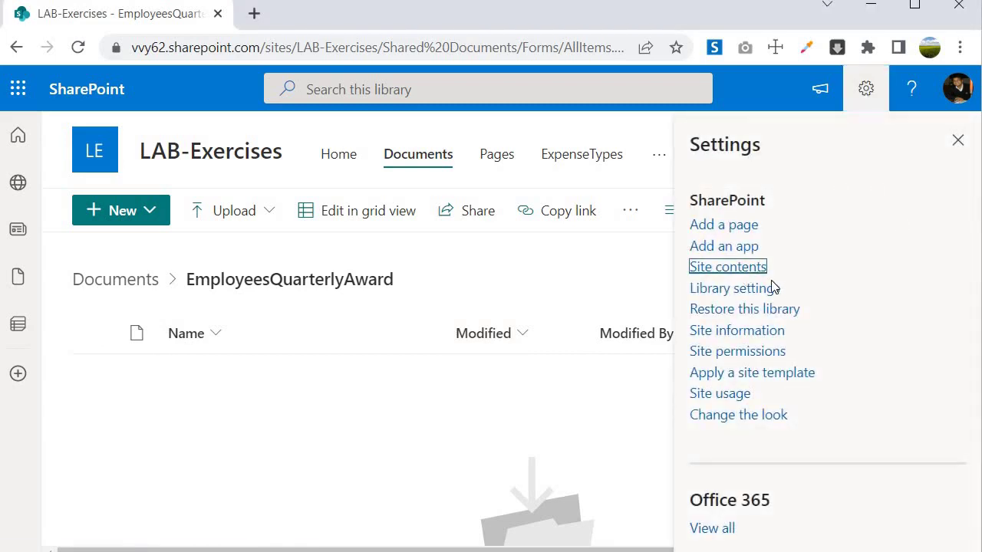
right_click(748, 270)
click(814, 286)
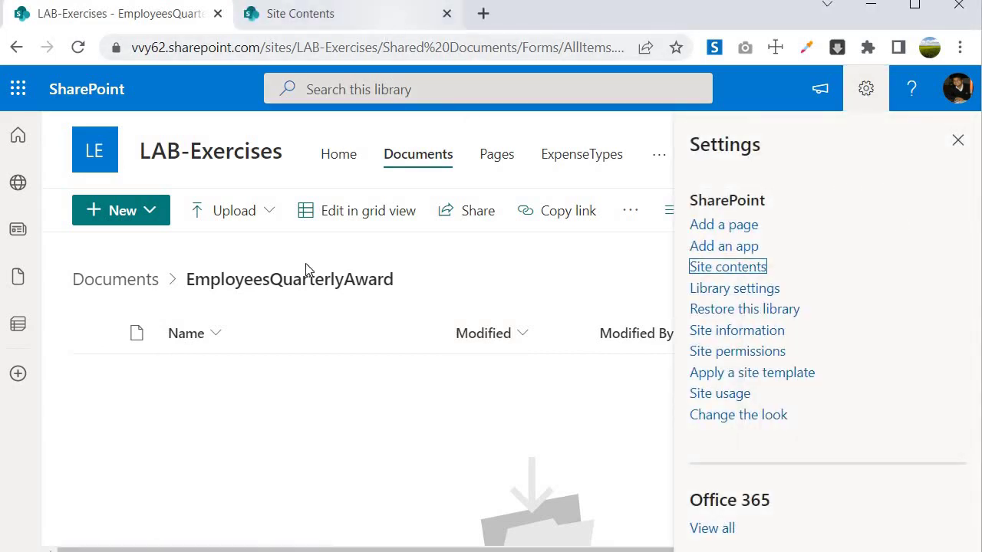
key(ctrl+Tab)
scroll(166, 423, down, 2)
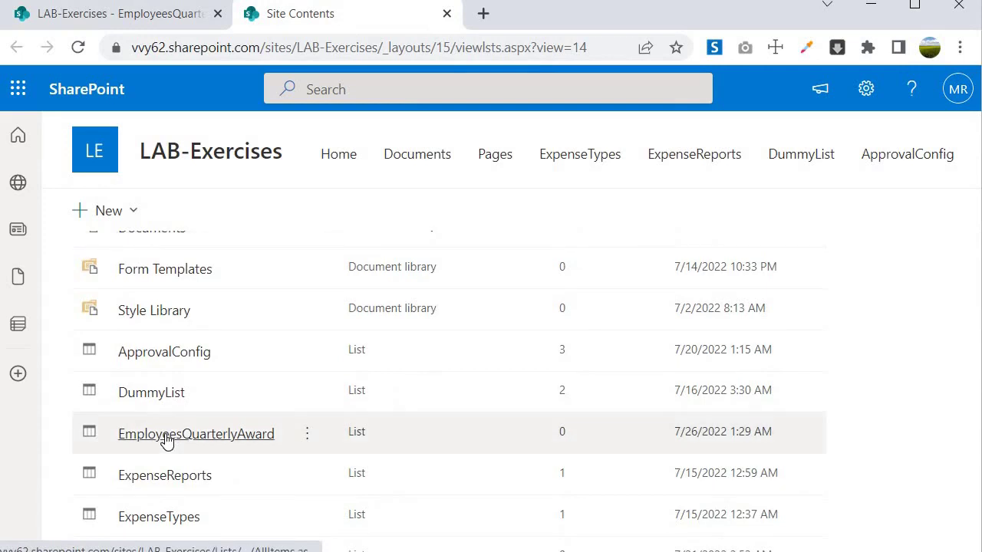
click(167, 435)
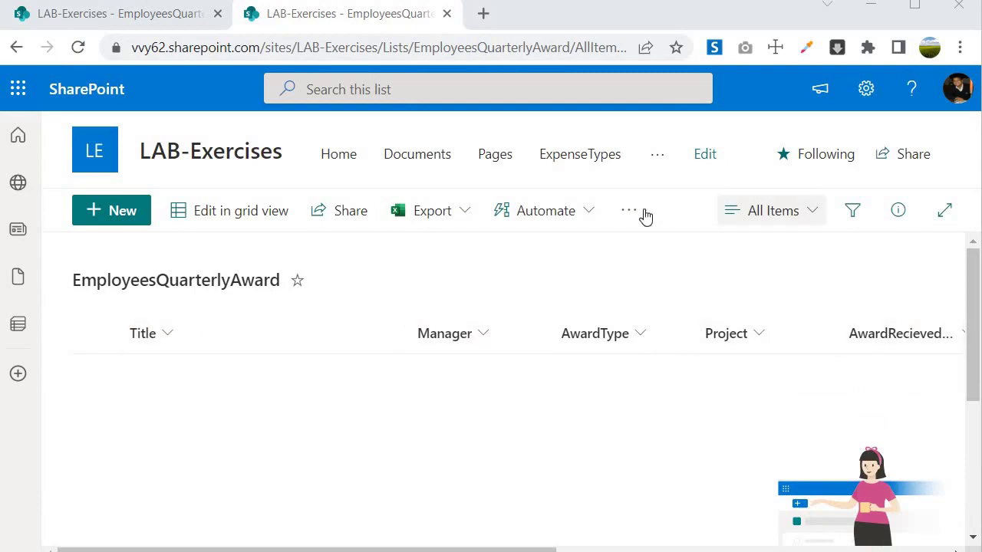
Open the EmployeesQuarterlyAward list settings and inspect the AwardType column's settings.
click(629, 211)
click(866, 89)
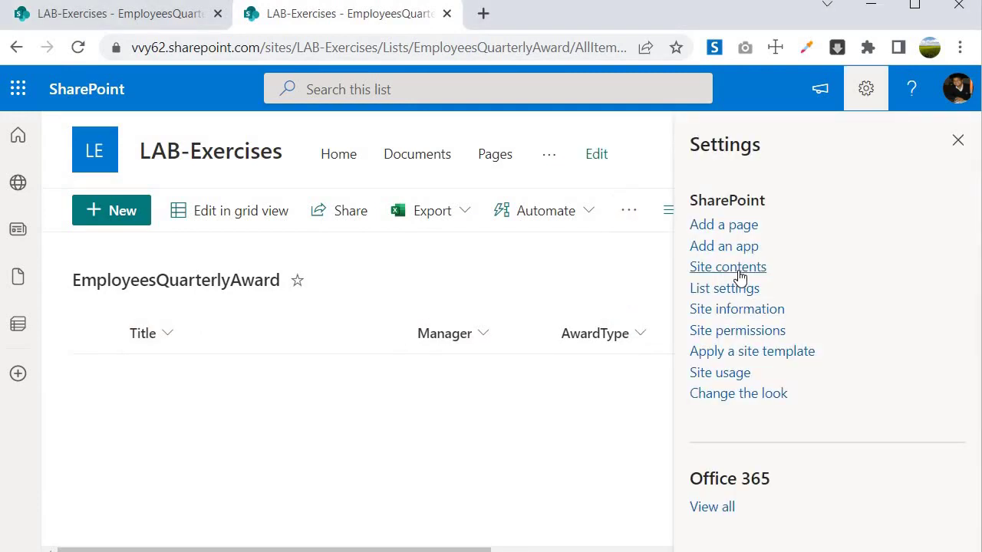
click(721, 290)
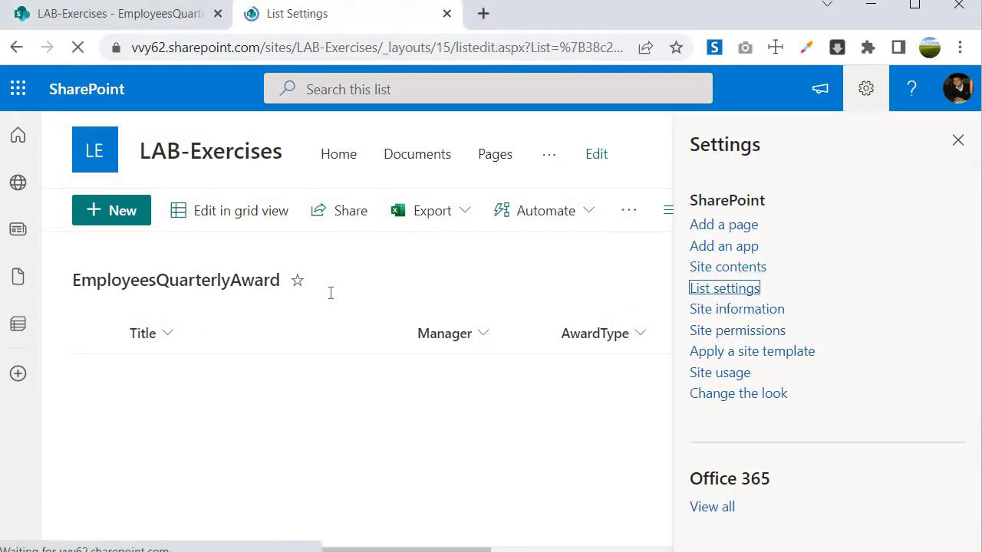
scroll(228, 280, down, 10)
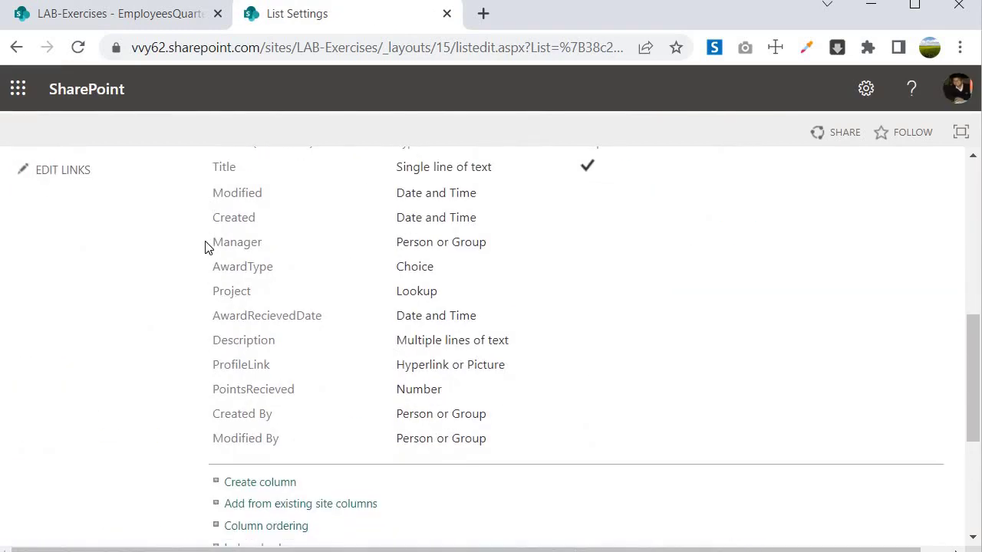
click(228, 277)
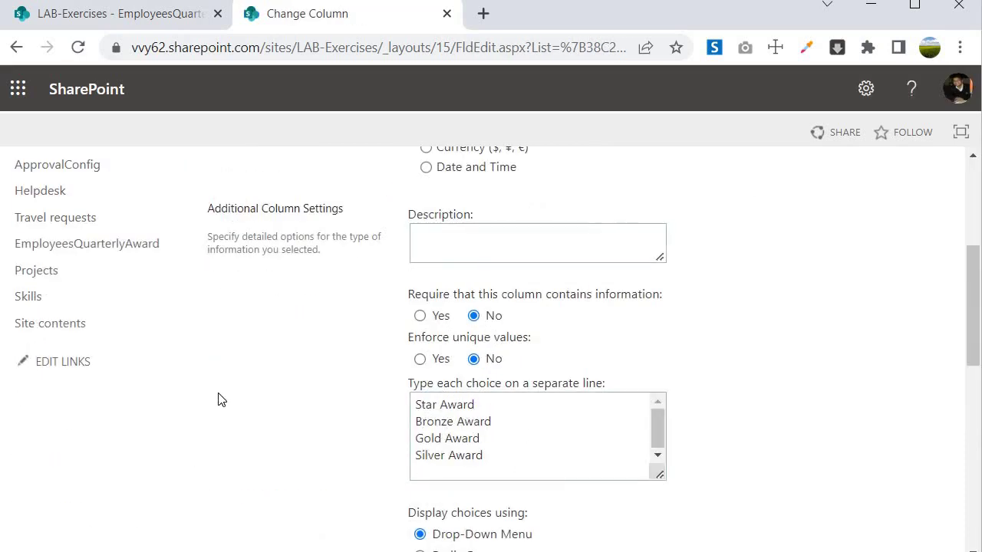
Review the Project Lookup column in list settings, then return to the Documents folder tab.
scroll(257, 338, up, 4)
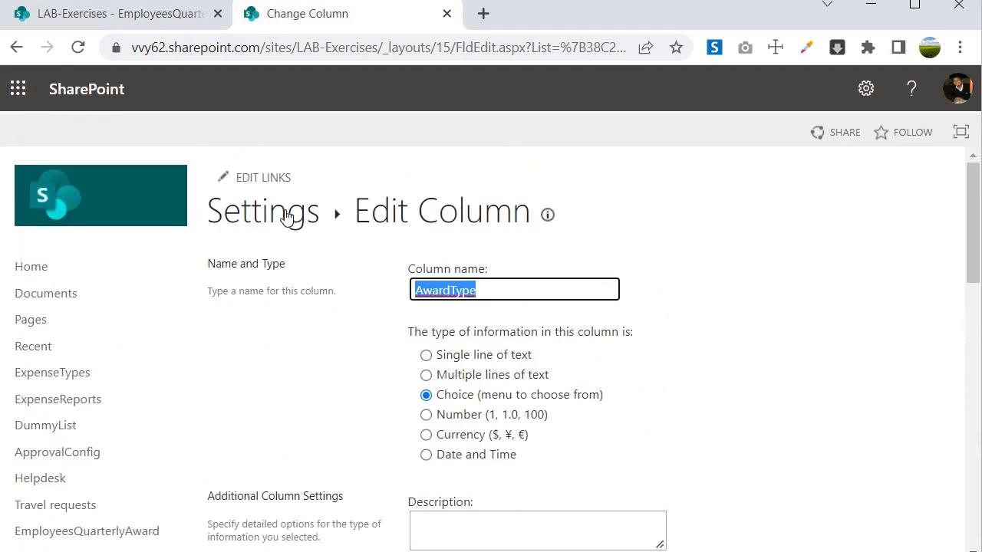
key(alt+Left)
scroll(230, 383, down, 8)
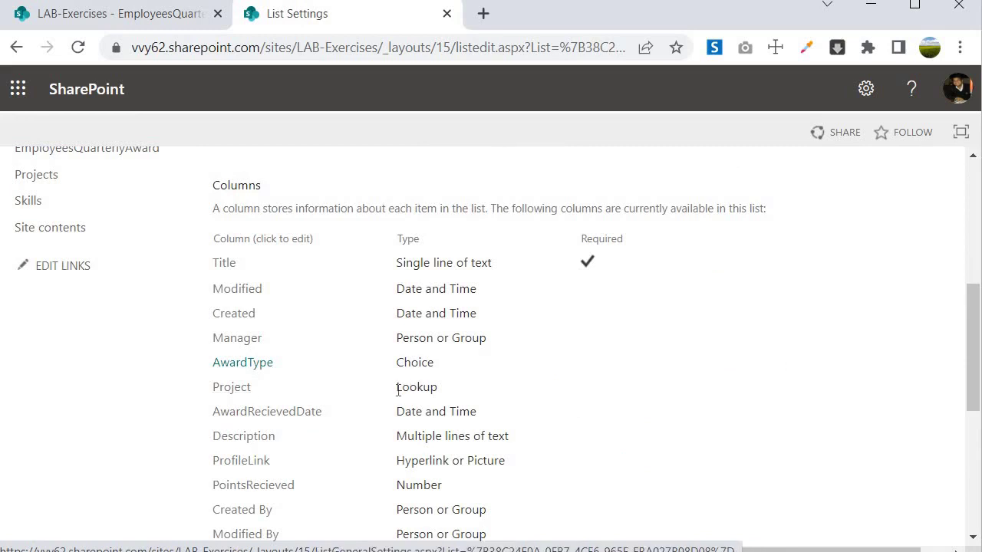
double_click(444, 389)
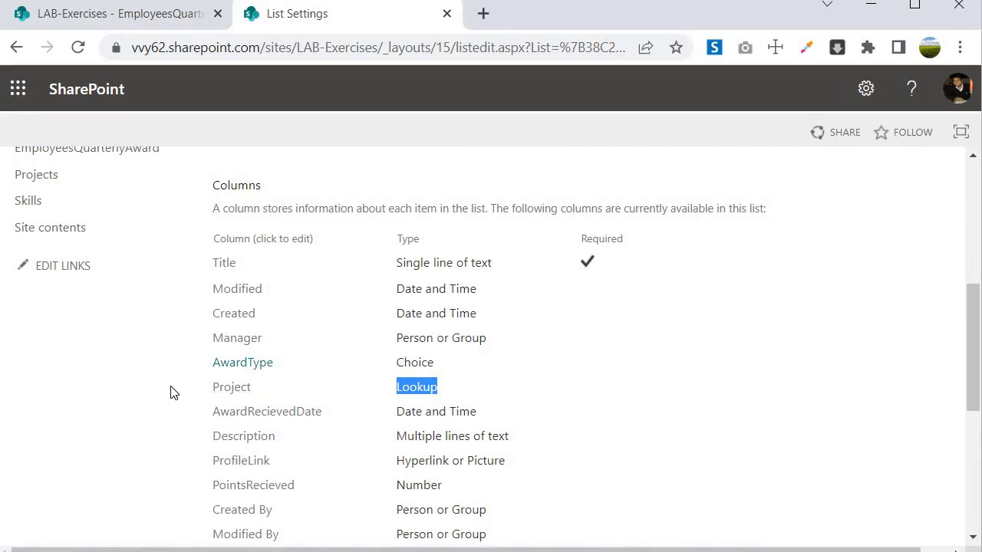
scroll(213, 279, down, 3)
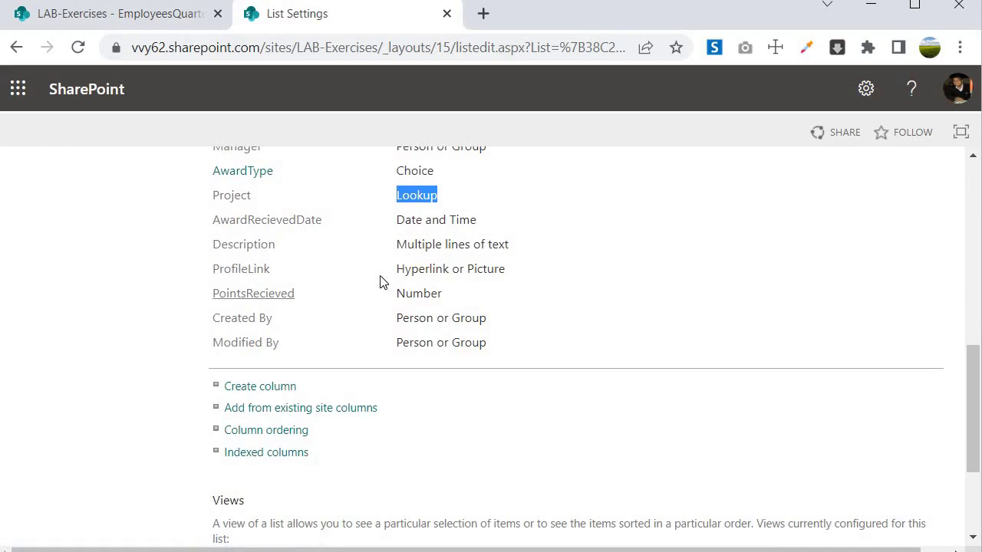
scroll(154, 403, up, 5)
scroll(291, 429, down, 2)
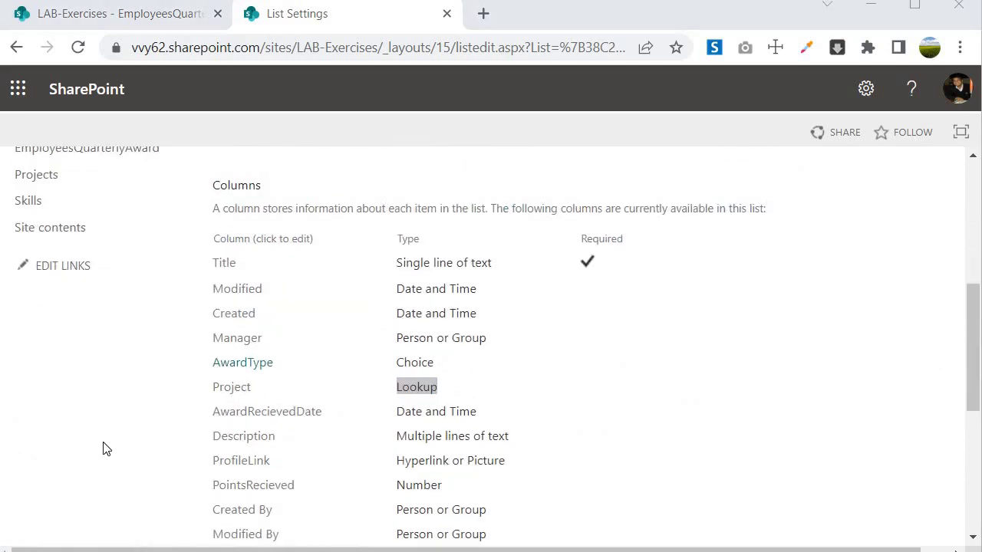
scroll(115, 460, up, 1)
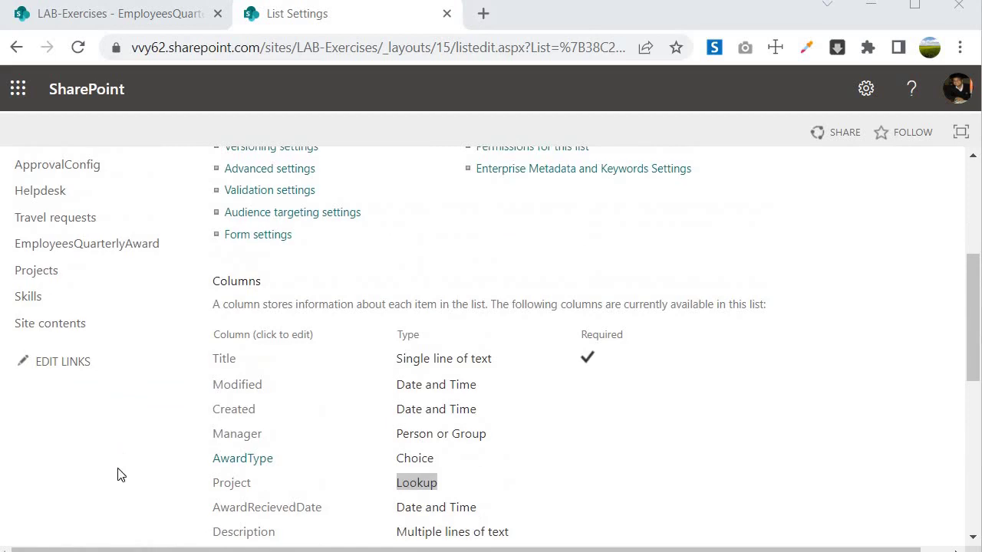
click(125, 21)
key(Escape)
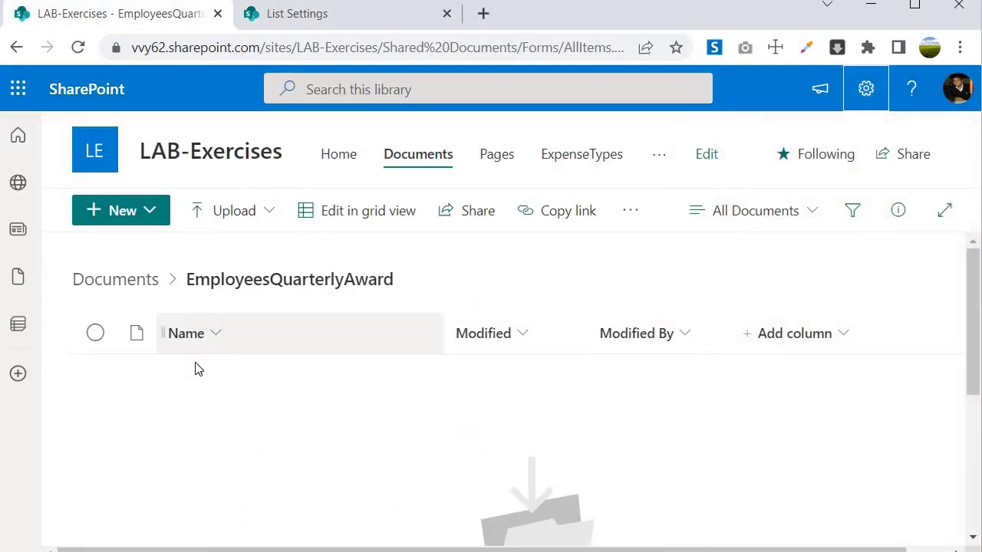
Upload EmployeeAwardData.xlsx from the BulkUploadPowerShell folder into the EmployeesQuarterlyAward folder.
click(230, 210)
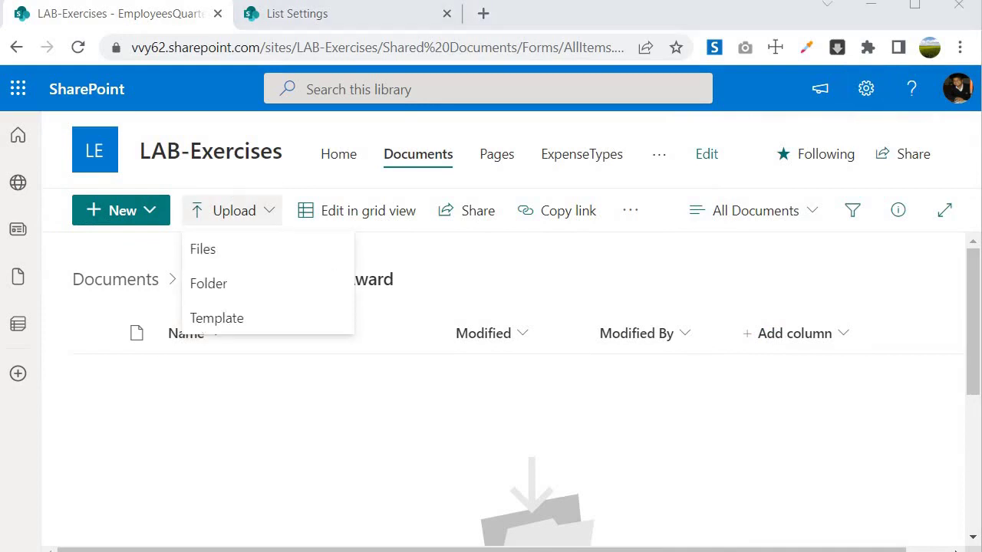
click(269, 214)
click(253, 216)
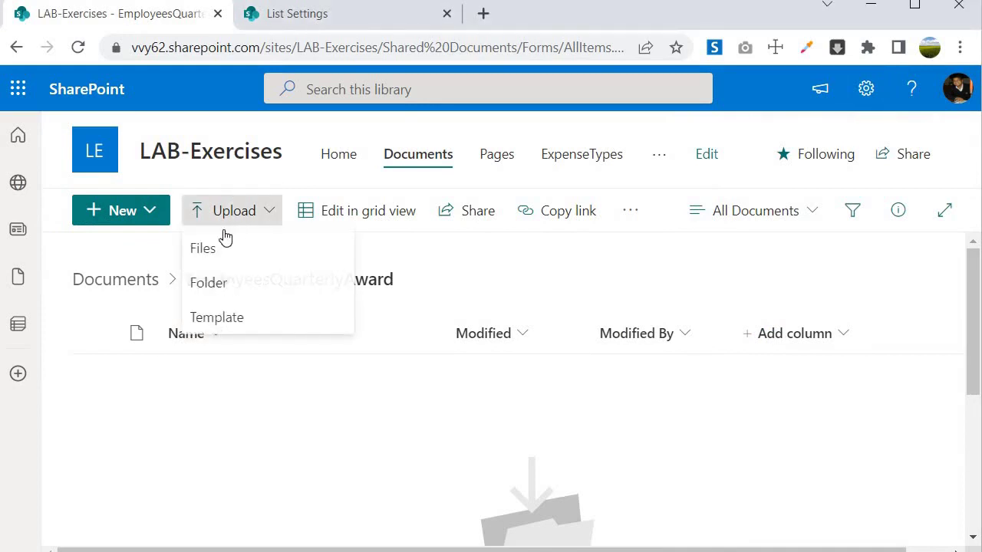
click(210, 250)
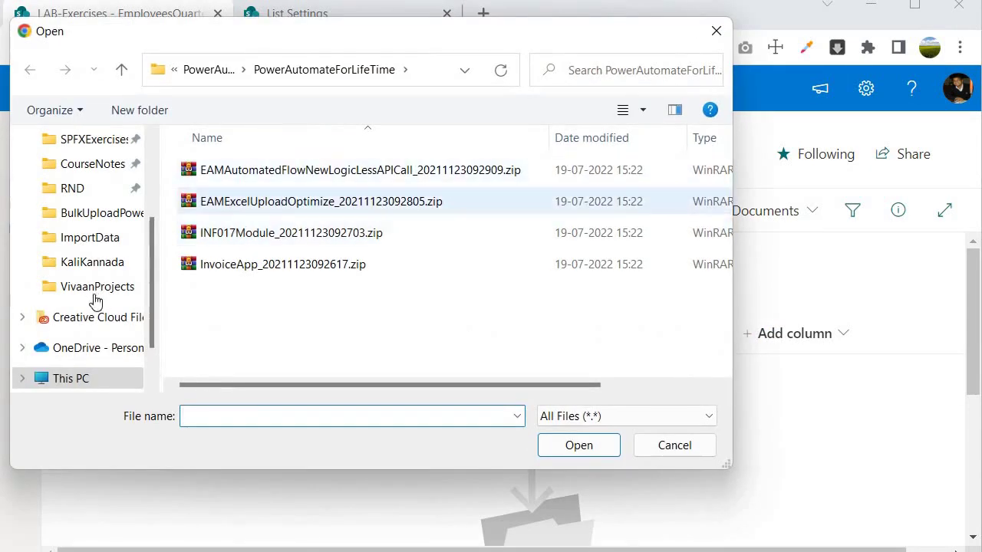
click(83, 214)
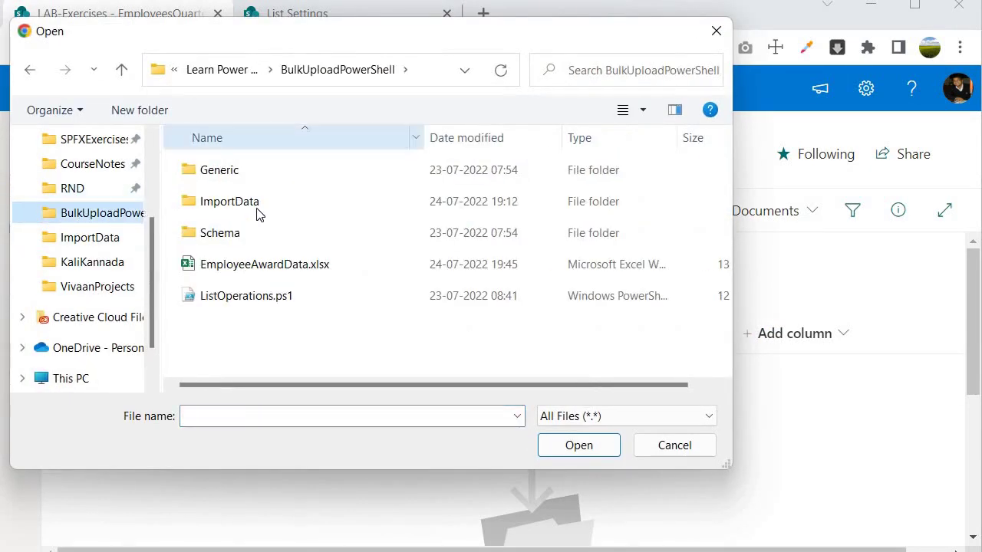
click(250, 264)
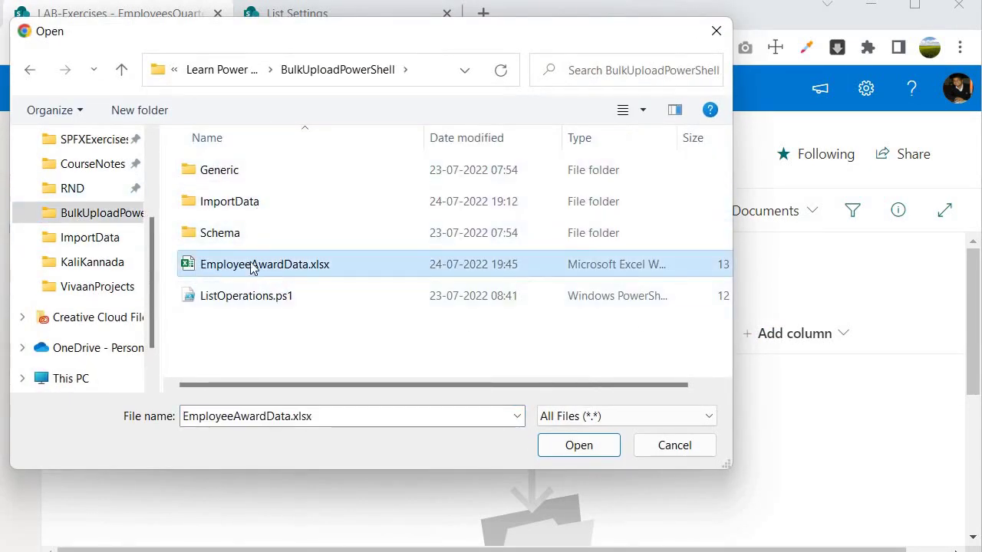
click(576, 448)
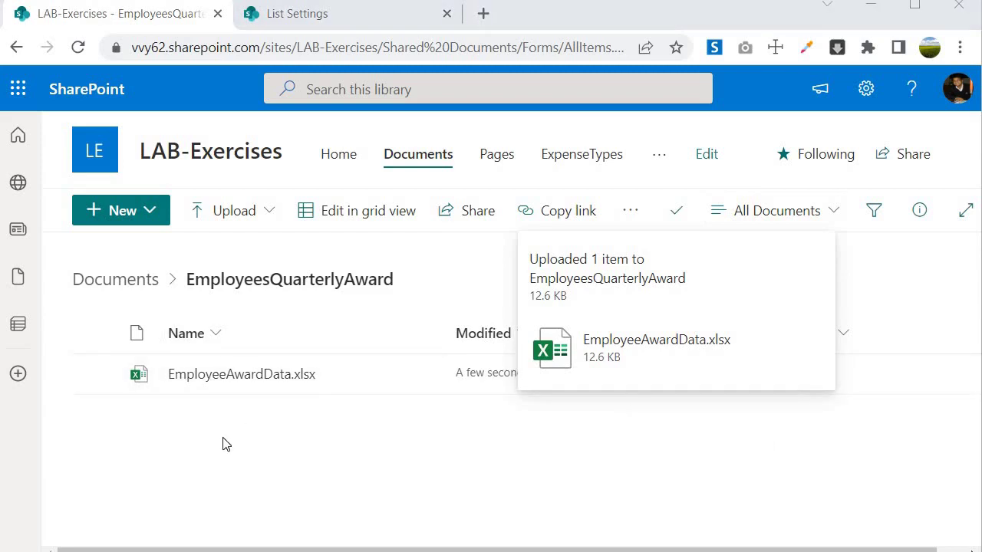
Dismiss the upload notice and move between tabs, ending on the List Settings page.
click(464, 456)
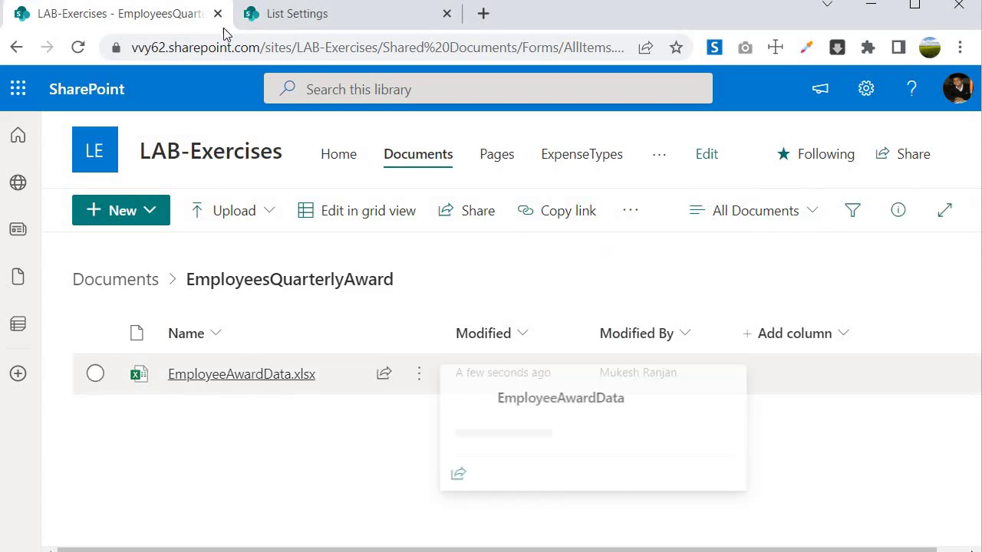
click(296, 16)
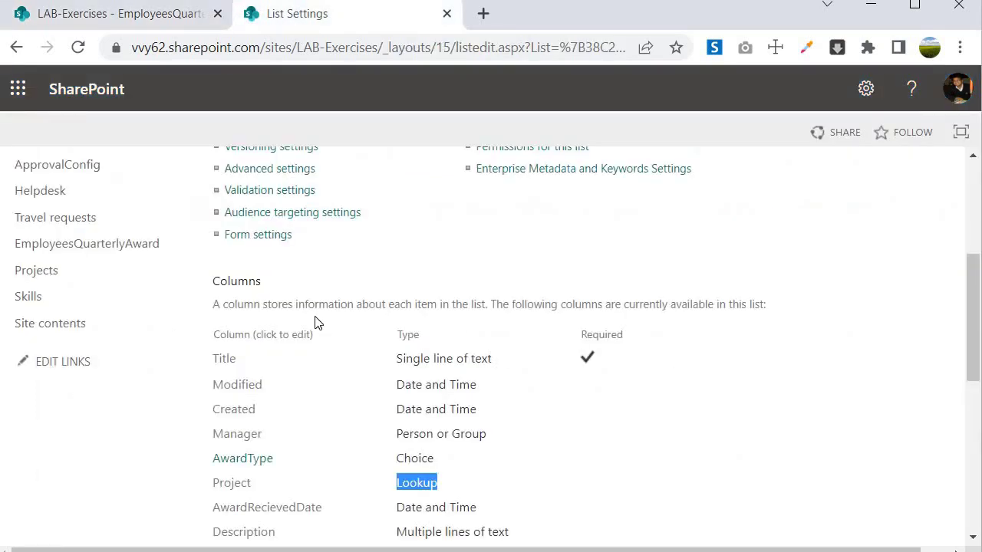
scroll(315, 322, up, 5)
click(177, 15)
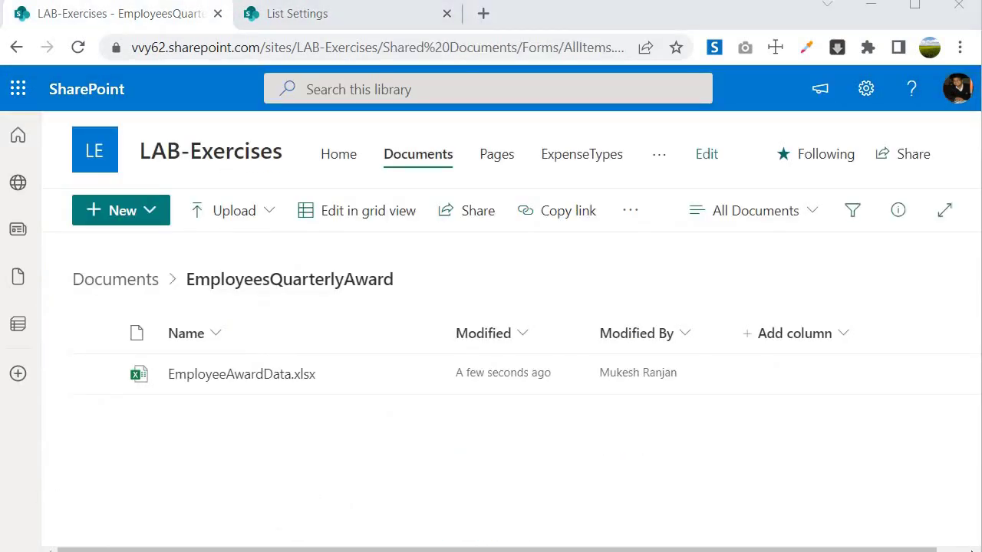
click(346, 23)
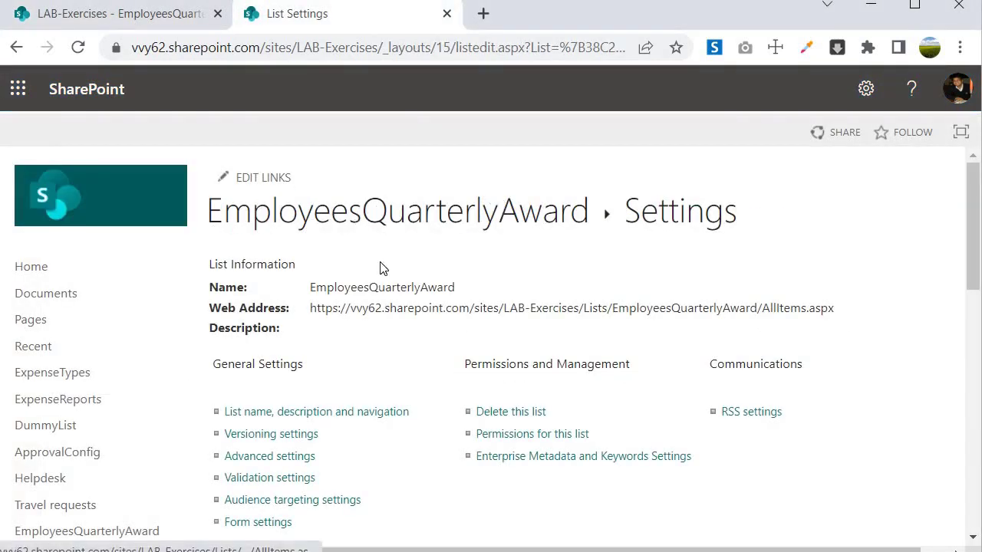
click(153, 21)
click(287, 19)
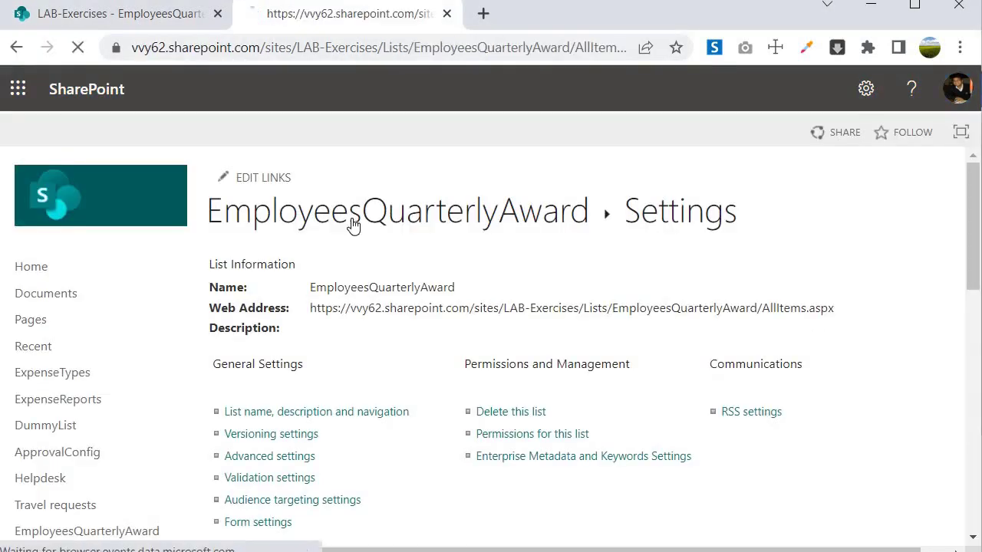
Open the EmployeesQuarterlyAward list's All Items view and scroll through the employee rows.
click(352, 224)
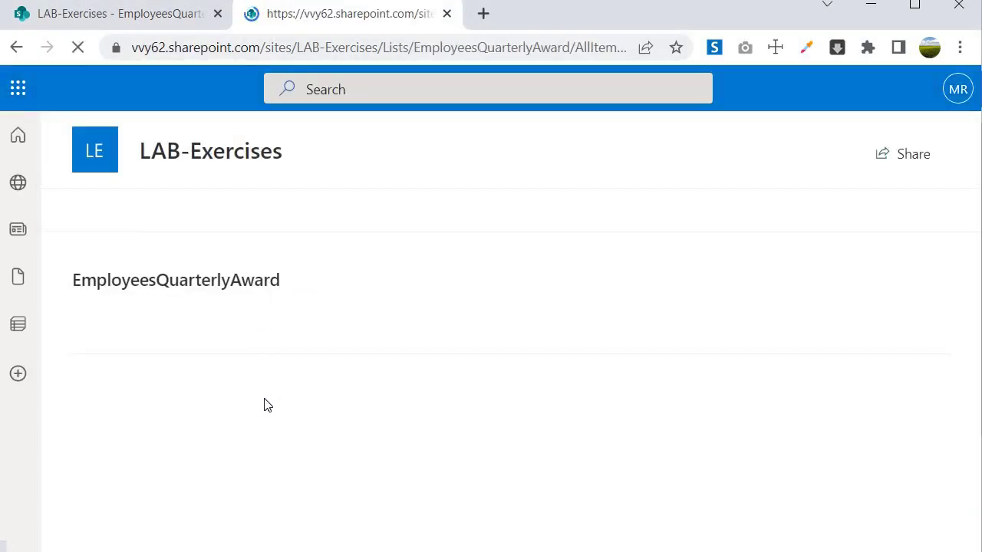
scroll(235, 493, down, 3)
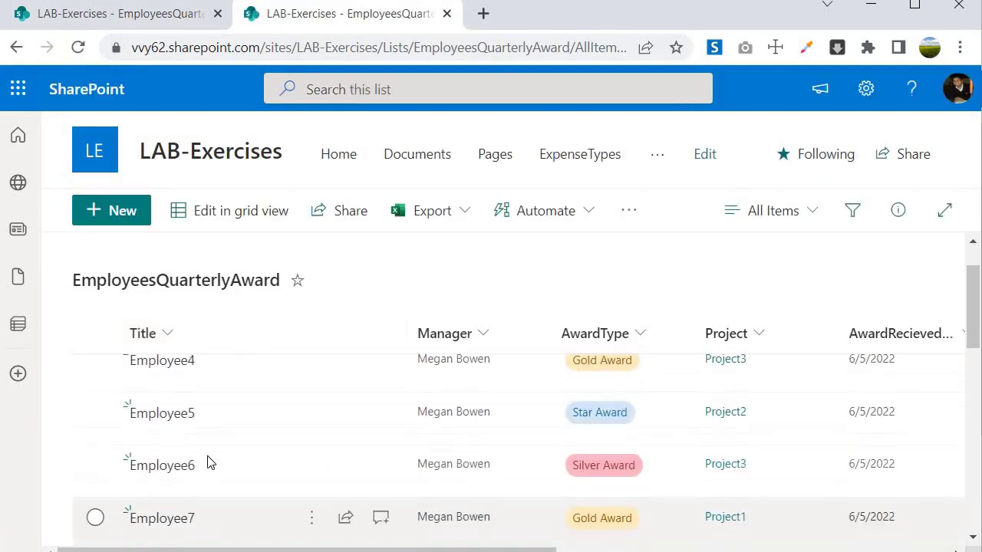
scroll(213, 457, up, 2)
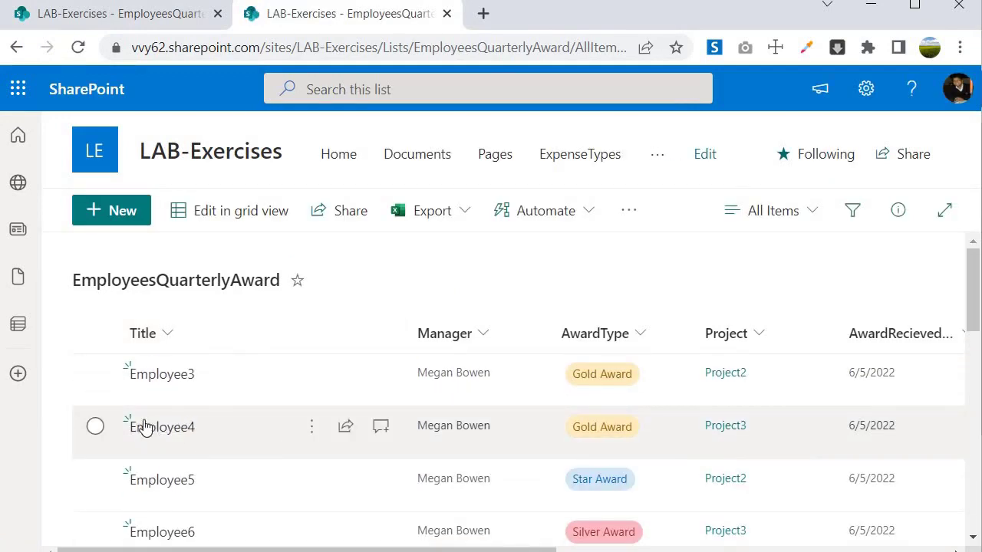